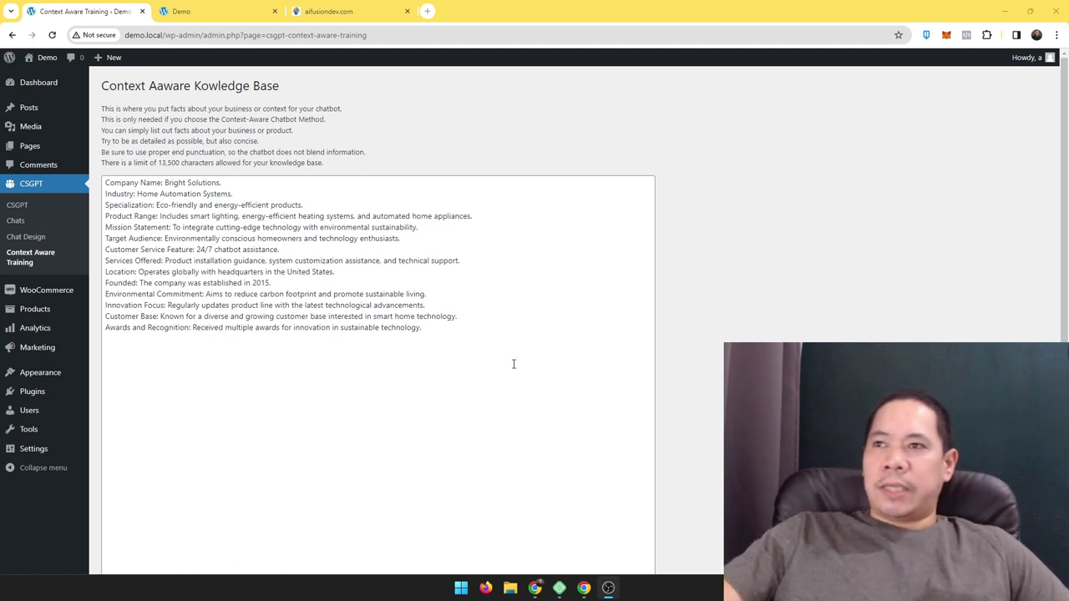
# Select the knowledge base facts, then highlight the 13,500-character limit note
pyautogui.moveTo(506, 353); pyautogui.dragTo(75, 177)
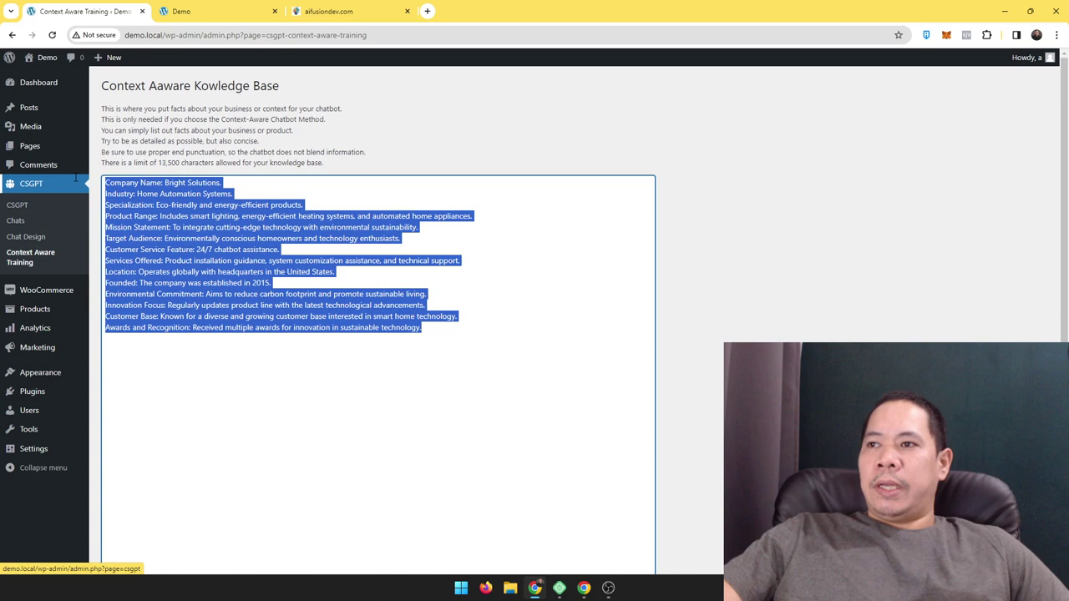
pyautogui.click(492, 373)
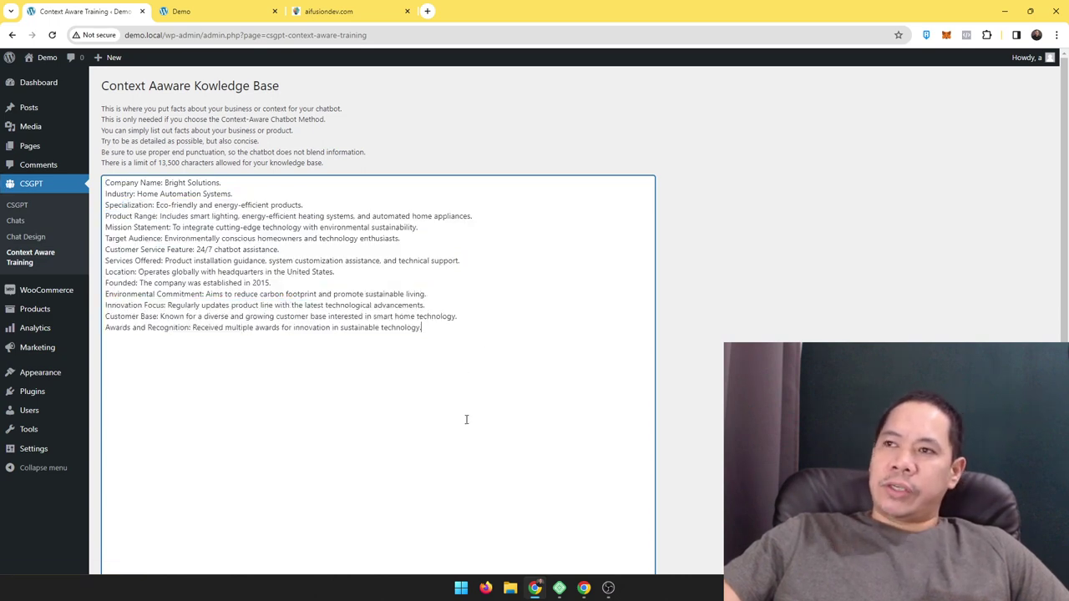
pyautogui.moveTo(113, 163); pyautogui.dragTo(205, 171)
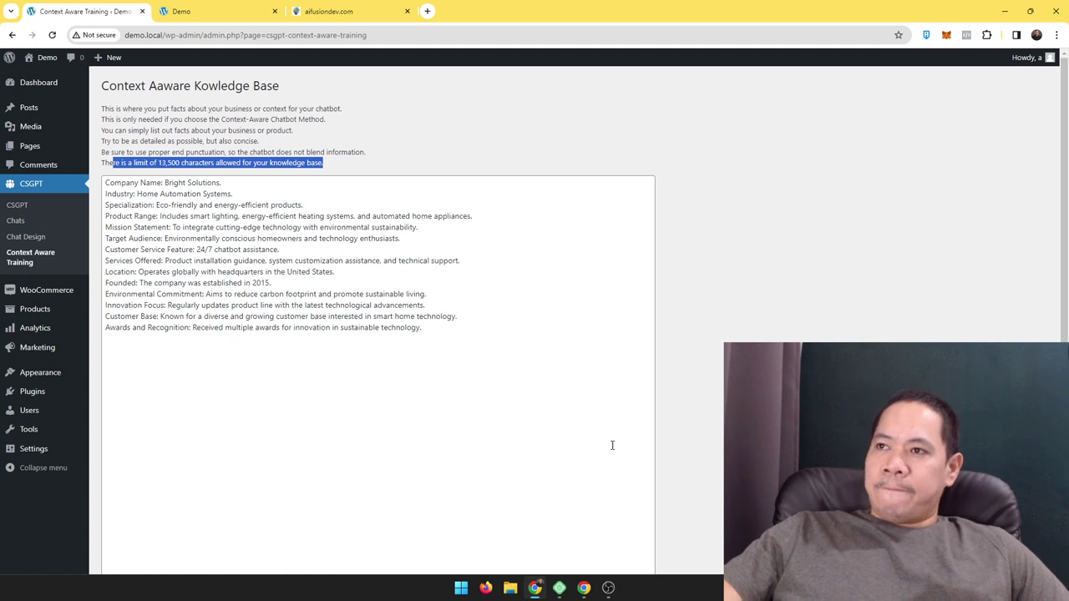
# Scroll back over the business facts and go to CSGPT Chat Design
pyautogui.click(612, 445)
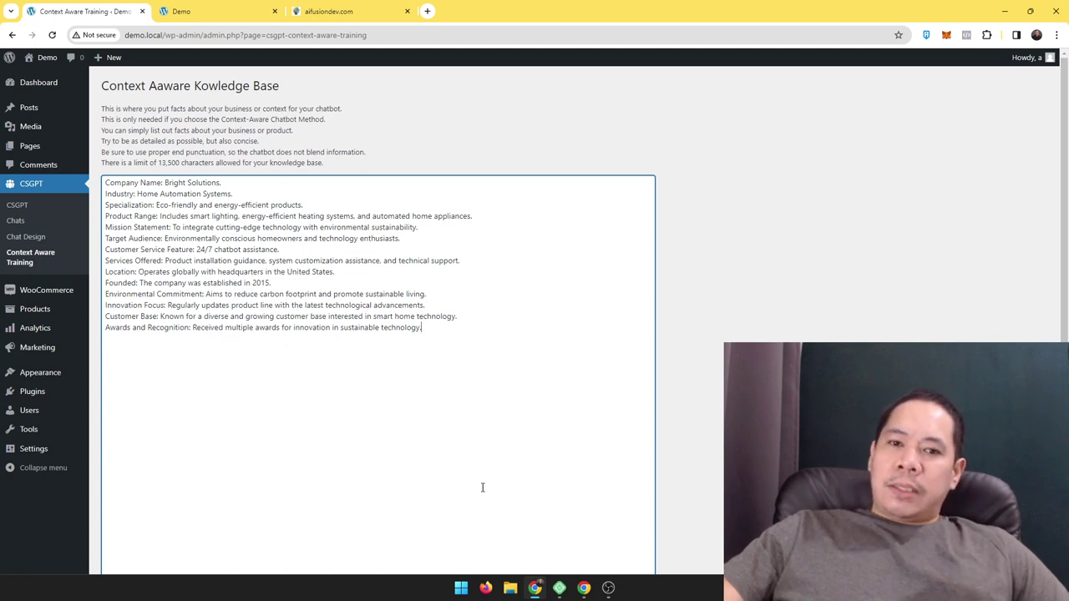
pyautogui.scroll(-2, 575, 466)
pyautogui.scroll(2, 575, 468)
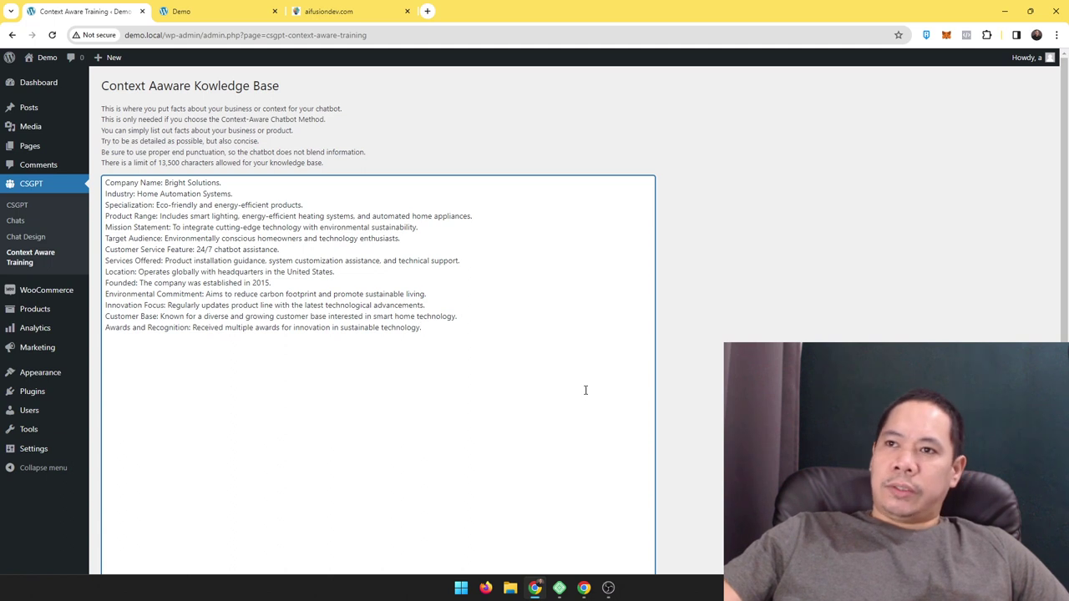
pyautogui.click(47, 239)
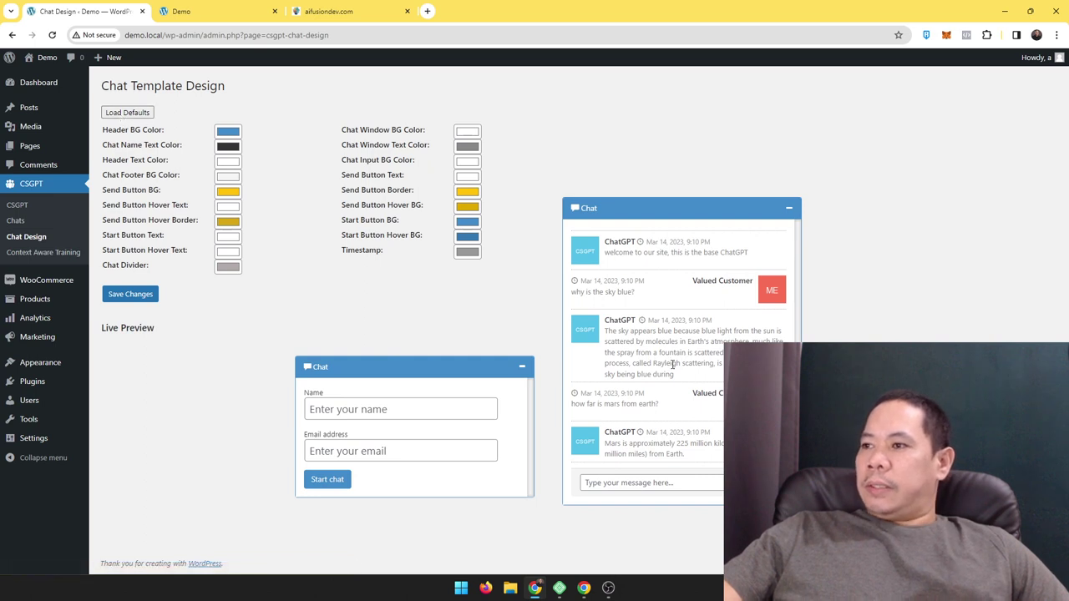
# Check the recorded Chats list, then go to the main CSGPT settings
pyautogui.click(37, 221)
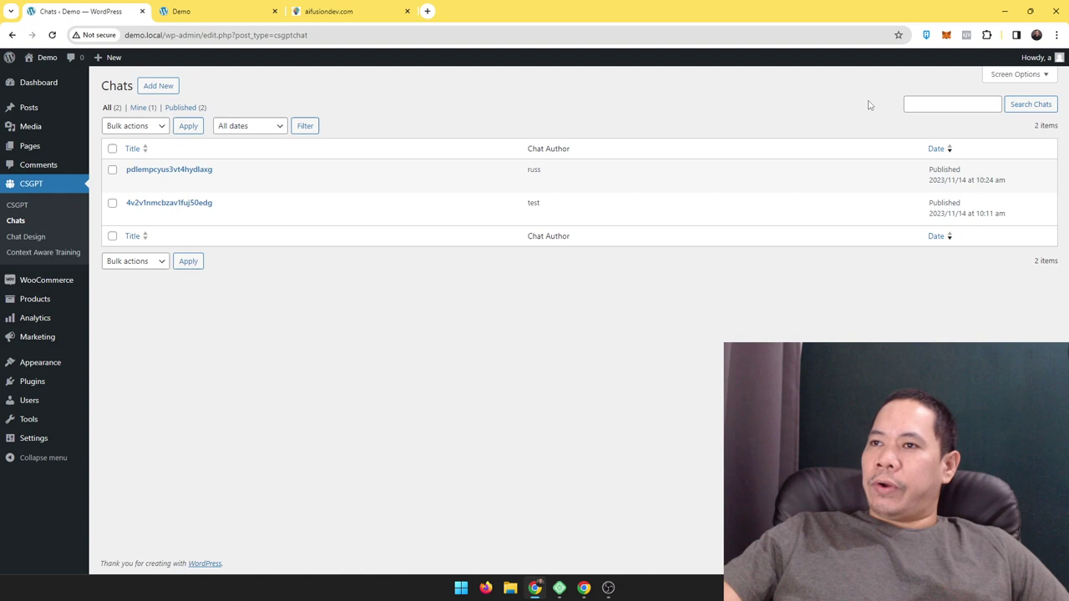
pyautogui.click(26, 209)
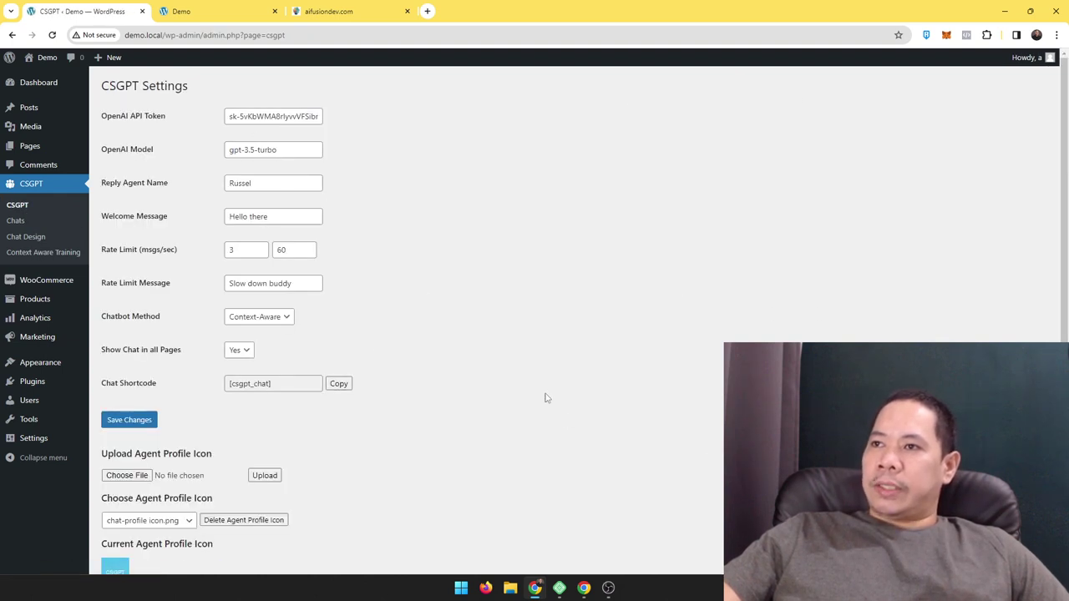
pyautogui.scroll(-1, 545, 398)
pyautogui.scroll(-2, 545, 399)
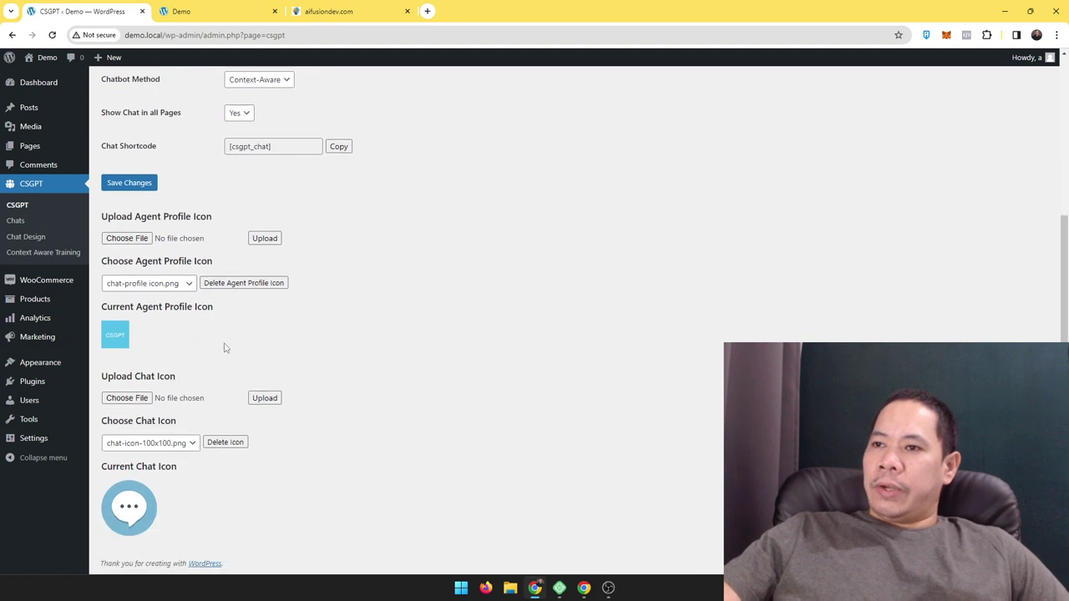
# Set agent profile icon to bot-profile-50x50.png and chat icon to chat260x60.png
pyautogui.click(148, 285)
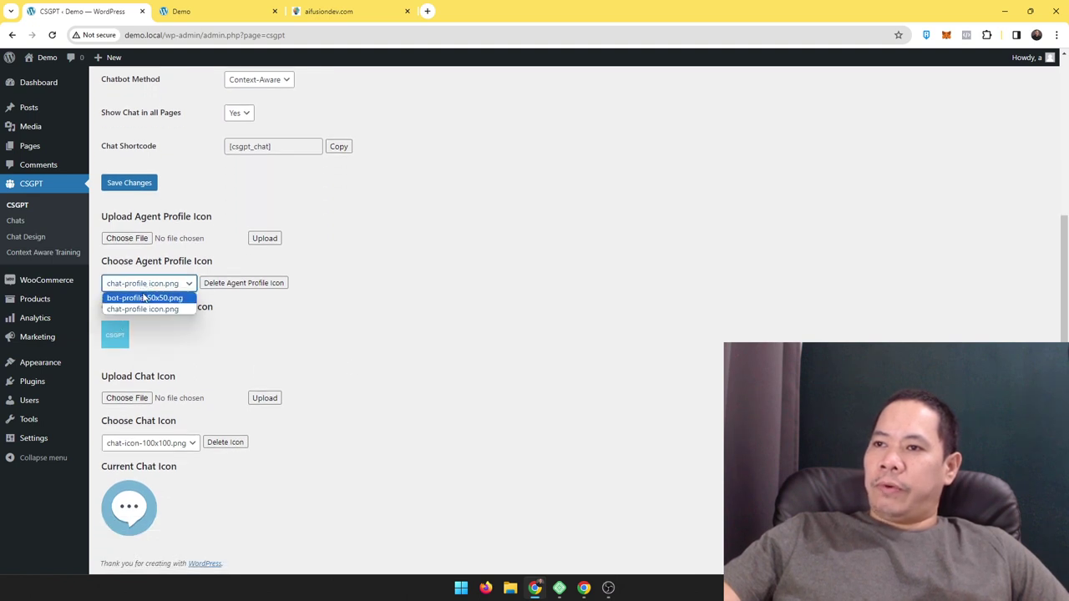
pyautogui.click(148, 442)
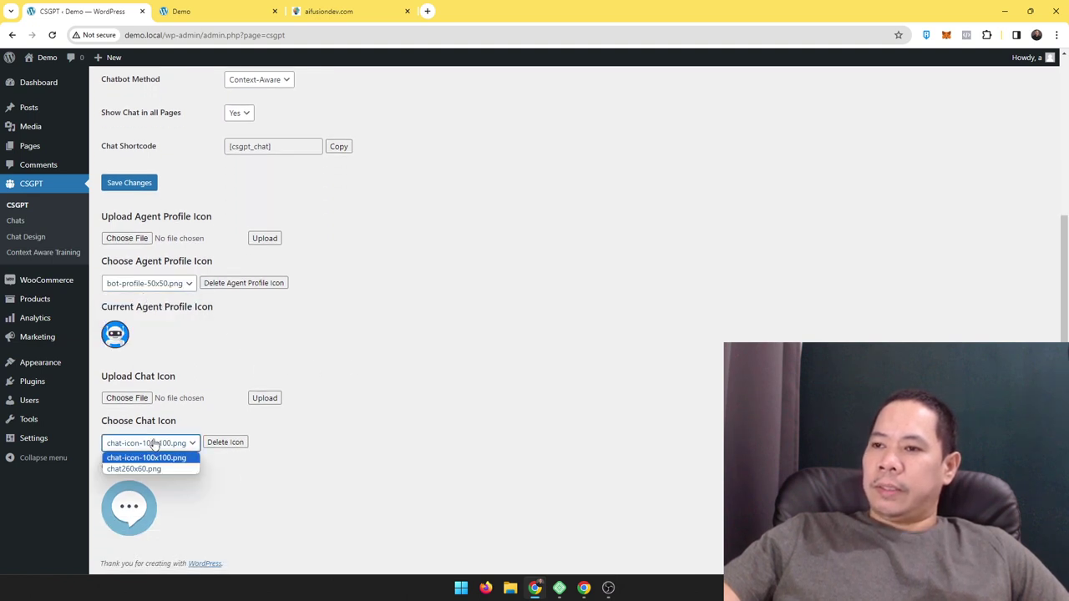
pyautogui.click(144, 468)
pyautogui.scroll(3, 703, 398)
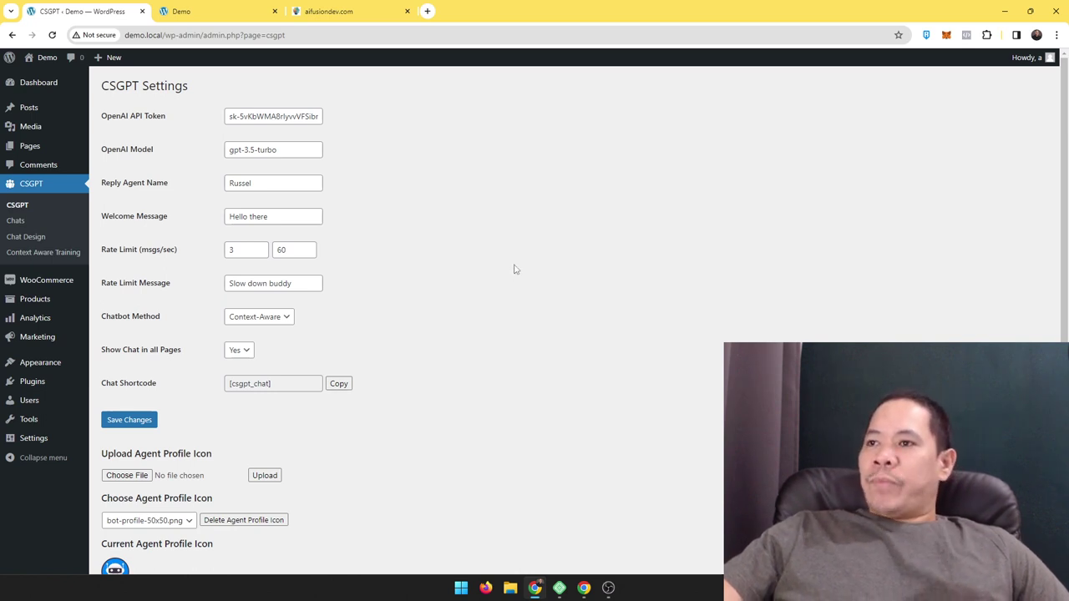
pyautogui.scroll(-3, 514, 269)
pyautogui.scroll(3, 514, 269)
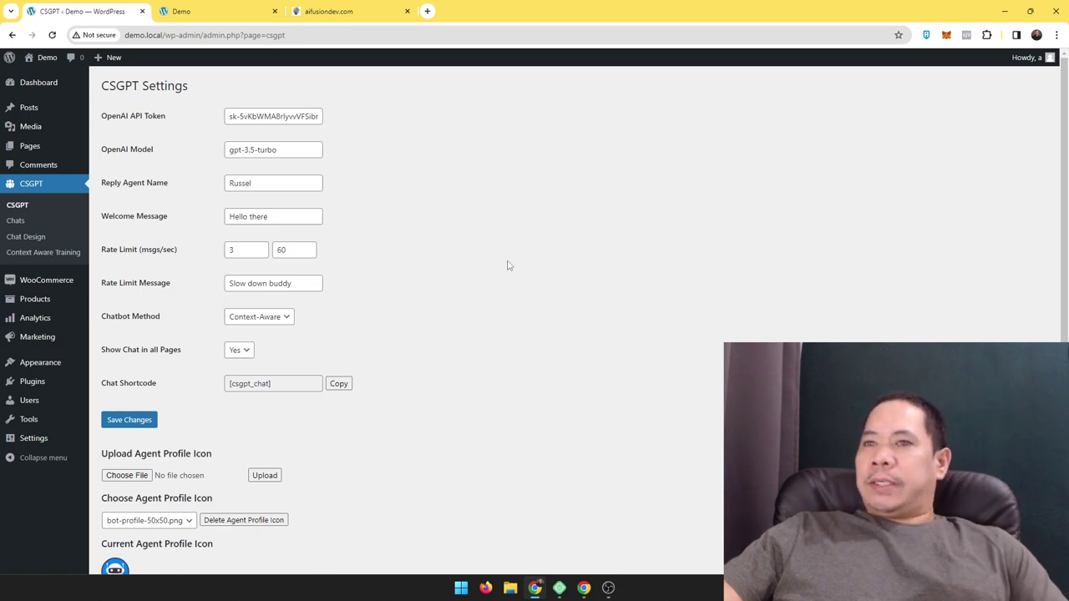
# On the demo site front page, ask the chatbot 'tell me about your business'
pyautogui.click(234, 7)
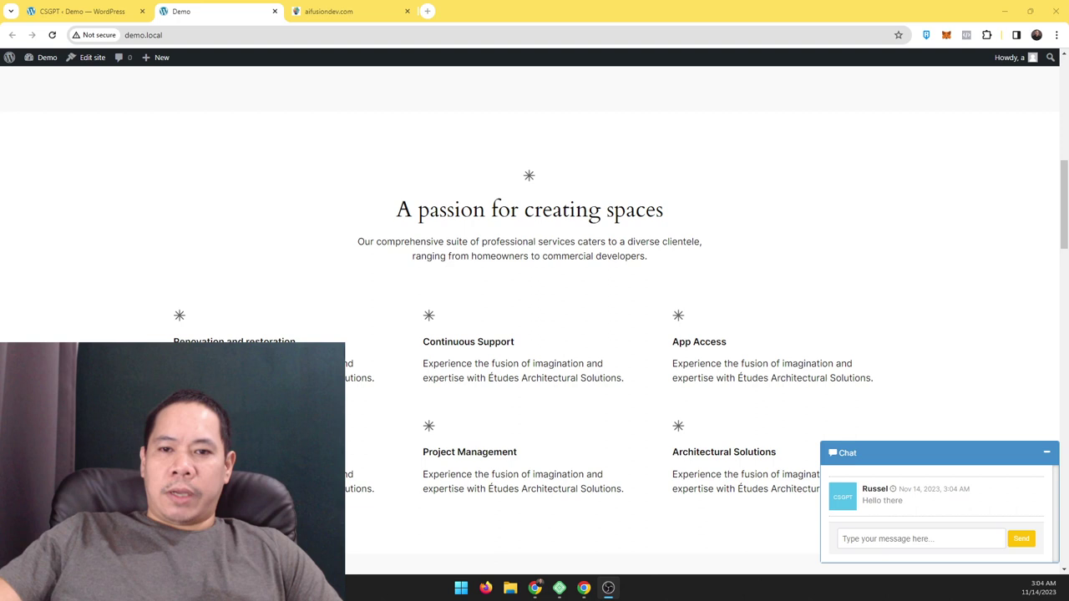
pyautogui.click(905, 540)
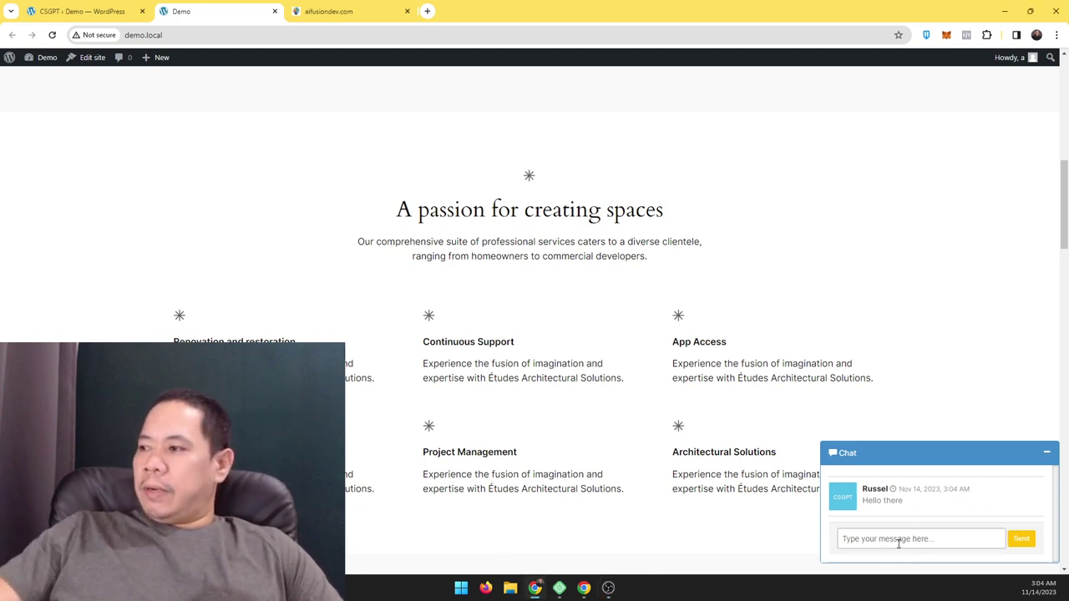
pyautogui.write('tell me about ')
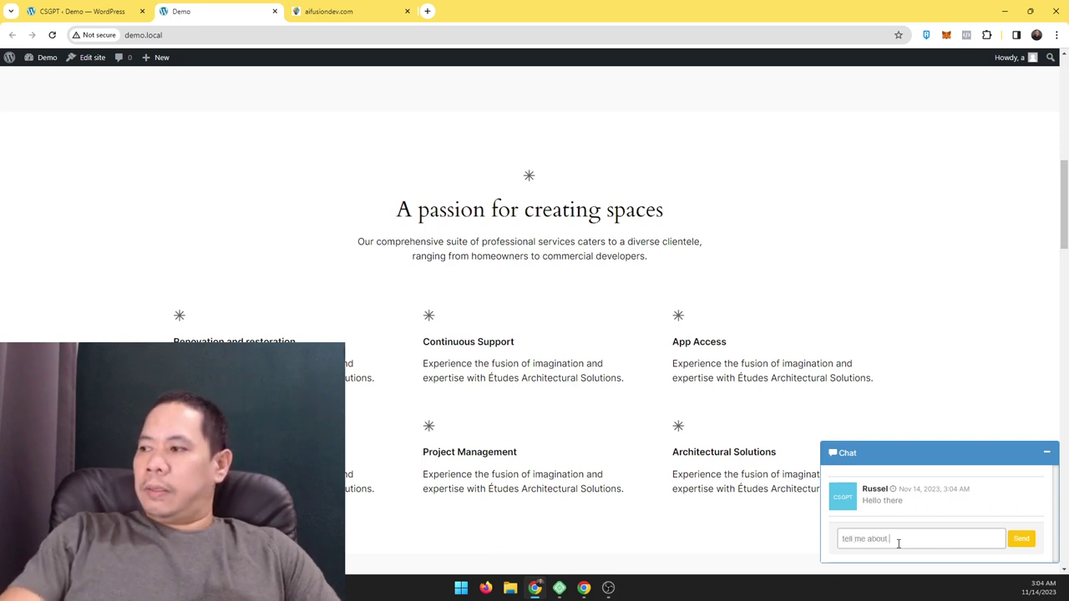
pyautogui.write('your business')
pyautogui.press('Return')
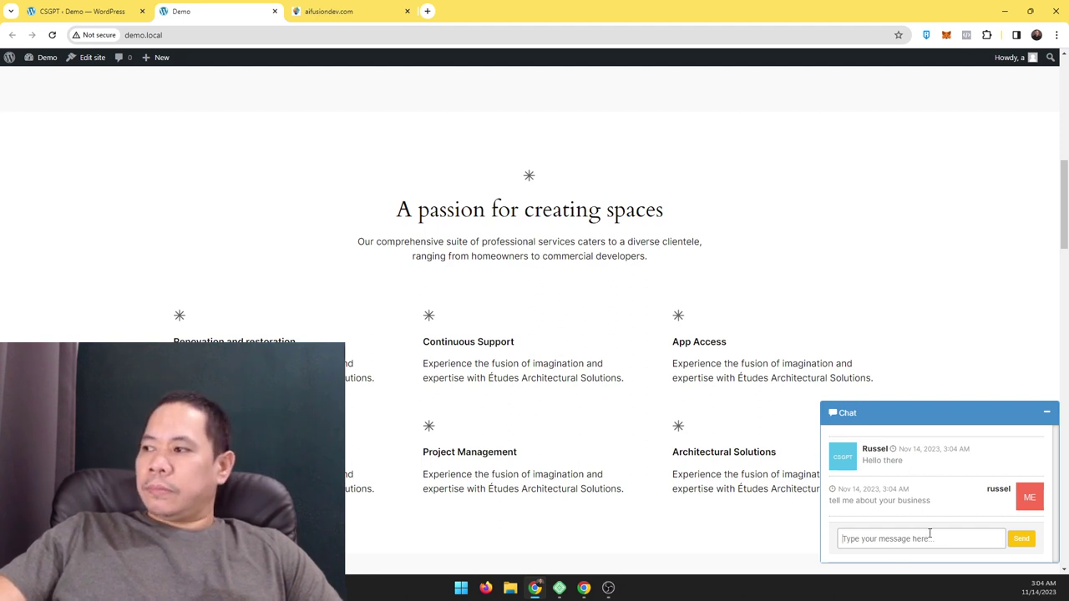
# Scroll through the bot's full Bright Solutions home automation description
pyautogui.scroll(2, 939, 501)
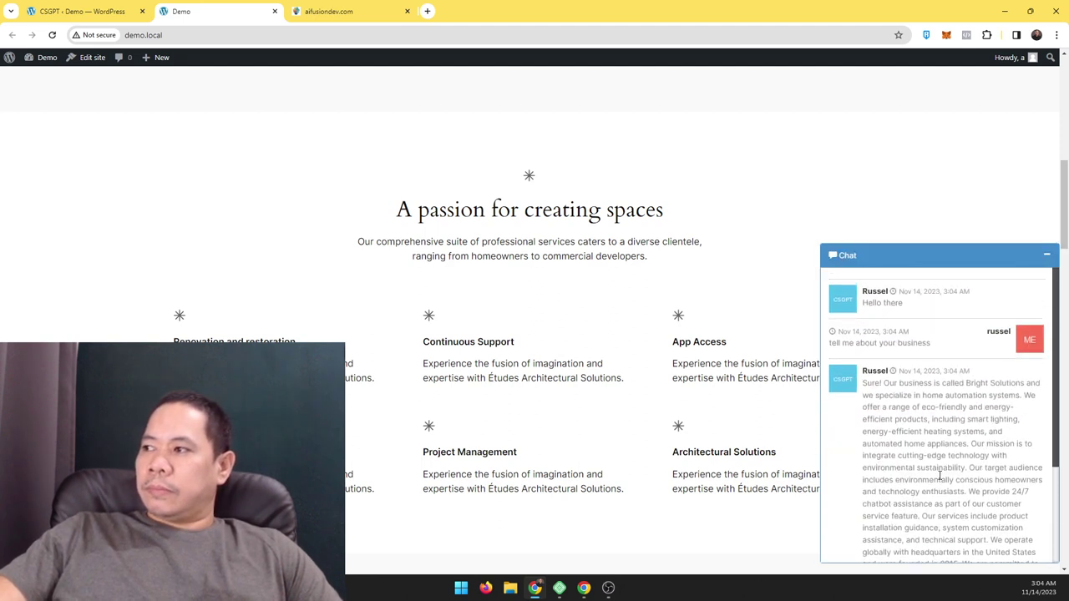
pyautogui.scroll(-3, 940, 475)
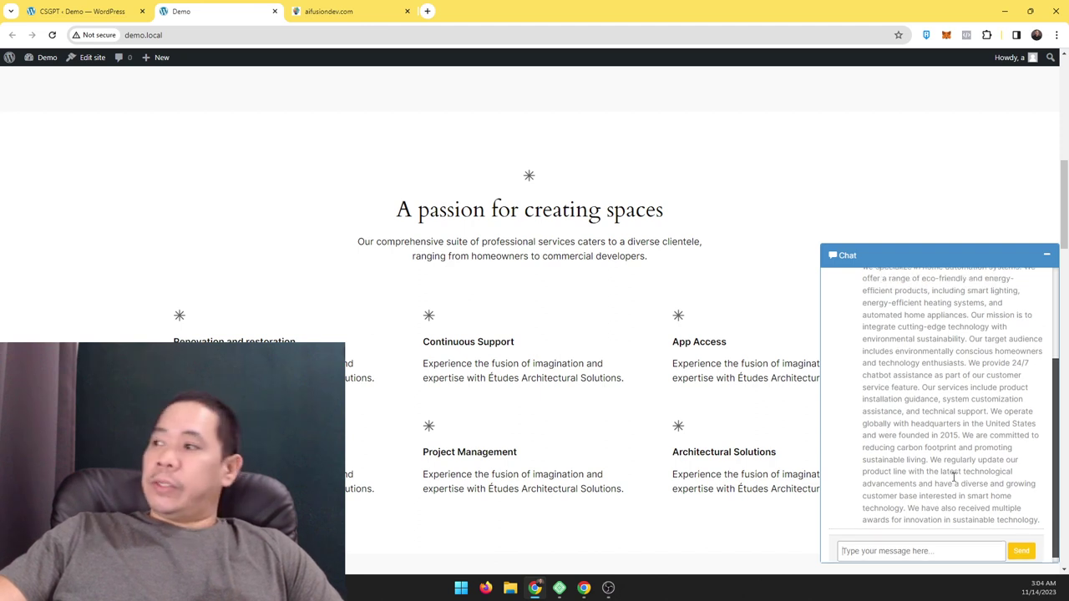
pyautogui.scroll(3, 953, 476)
pyautogui.scroll(-2, 951, 490)
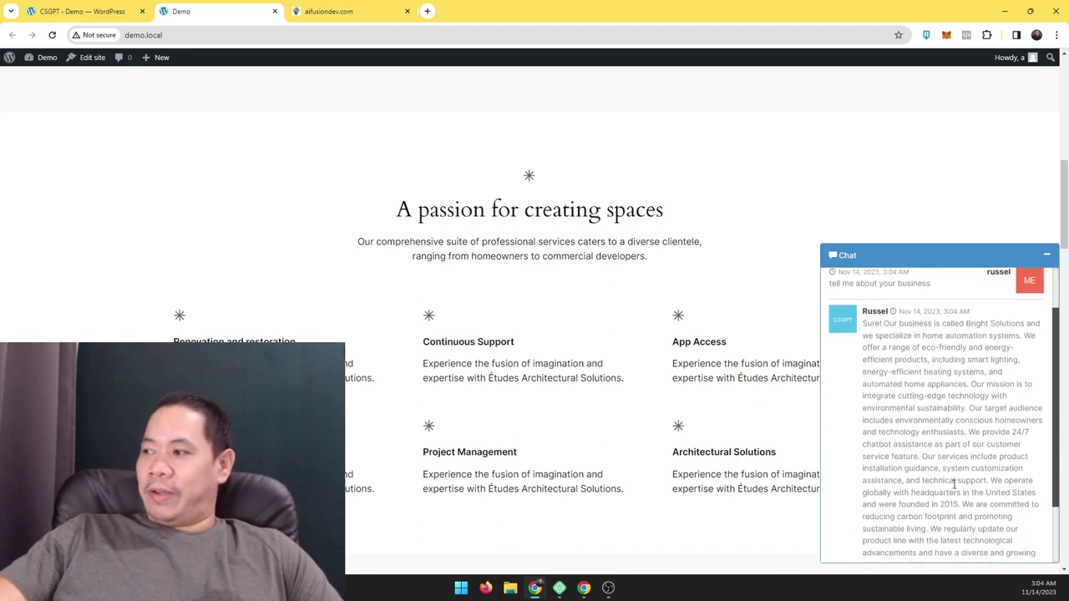
pyautogui.scroll(-2, 918, 517)
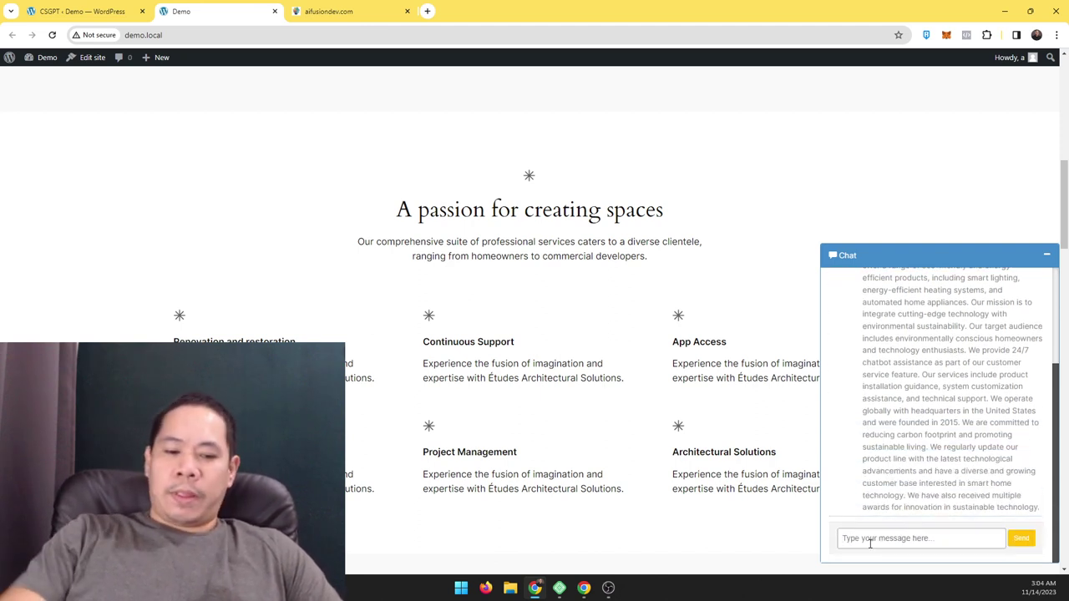
# Ask the chatbot 'what hours are you open?' and get its 24/7 assistance reply
pyautogui.write('what ho')
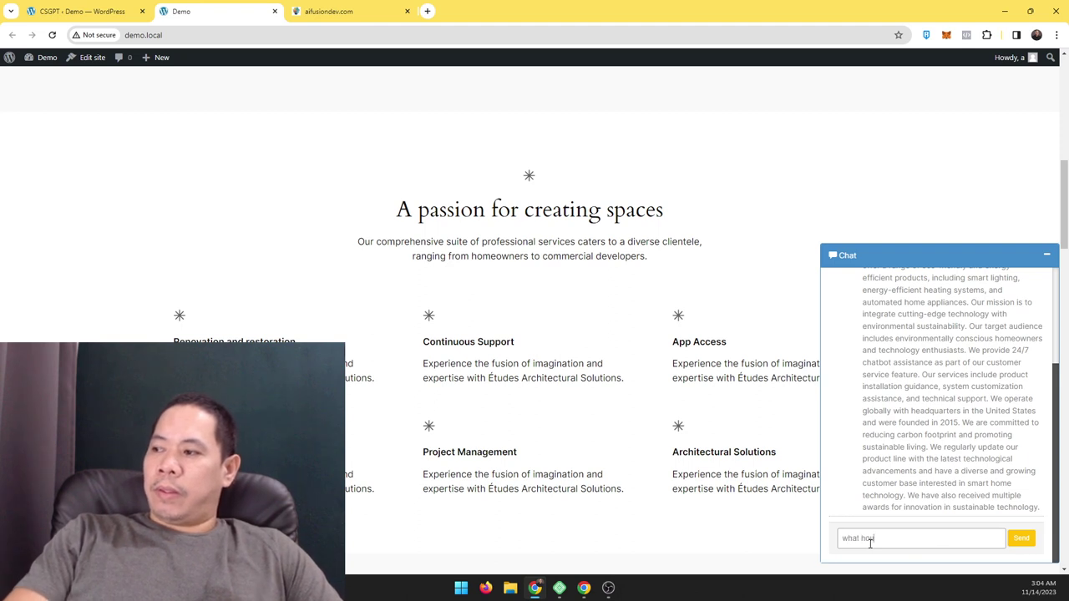
pyautogui.write('you open')
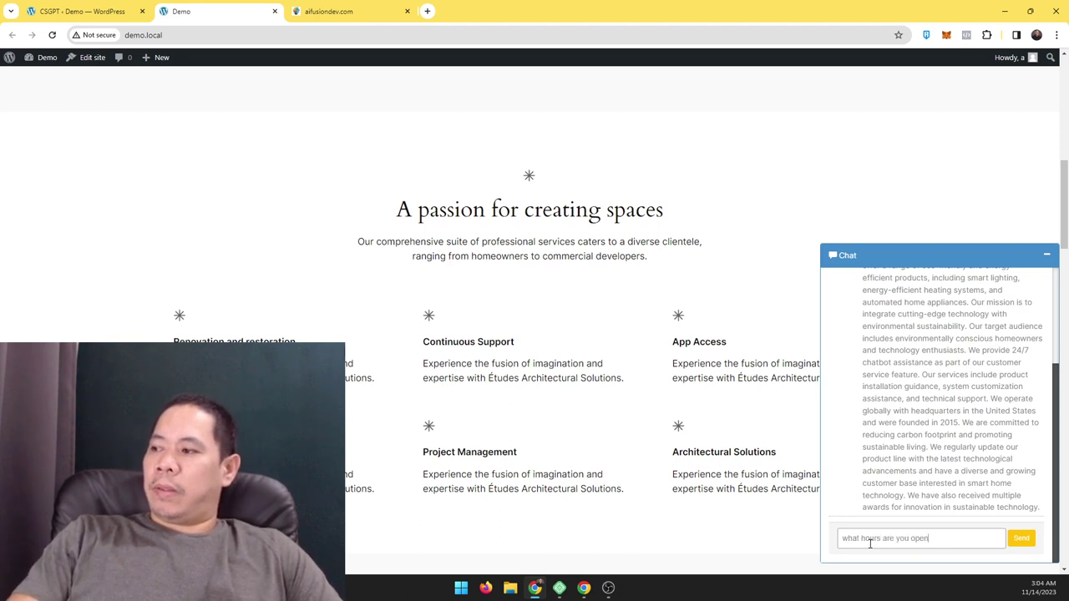
pyautogui.write('?')
pyautogui.press('Return')
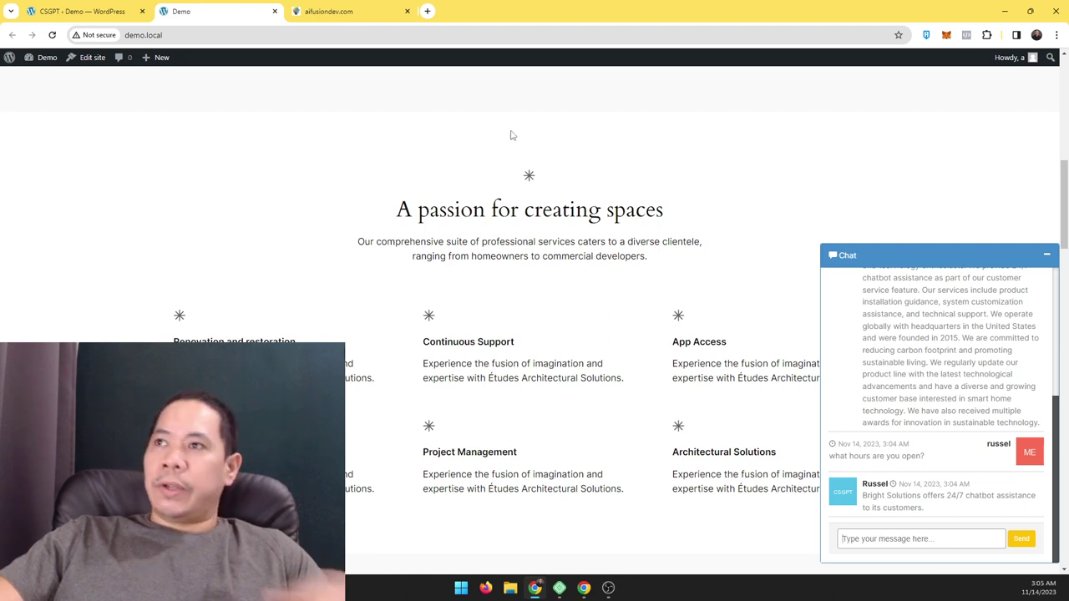
# Browse the free CSGPT plugin page on aifusiondev.com, then return to CSGPT Settings
pyautogui.click(369, 8)
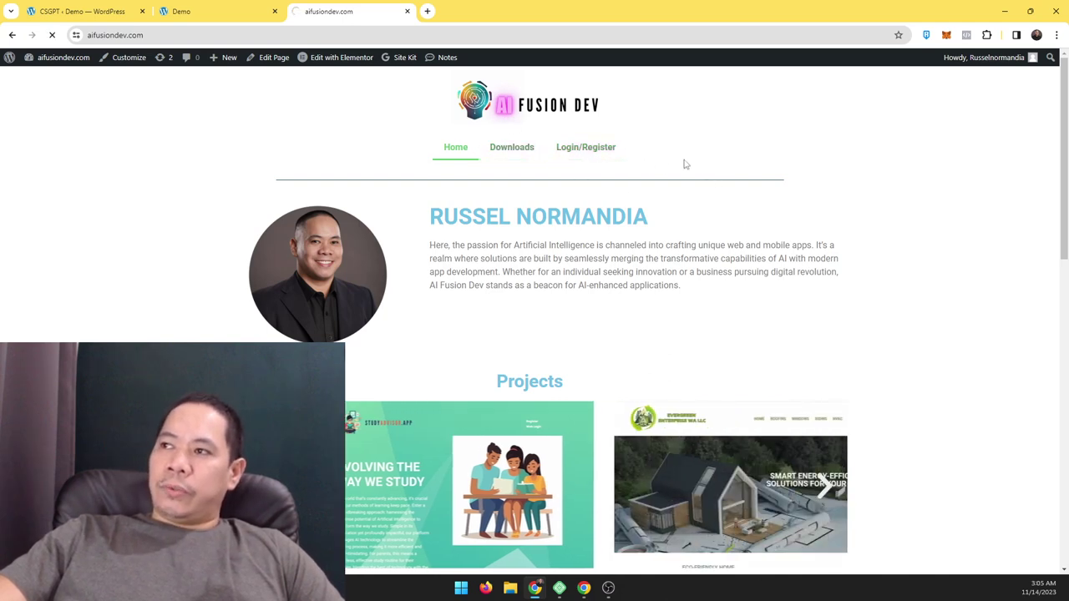
pyautogui.scroll(-1, 690, 167)
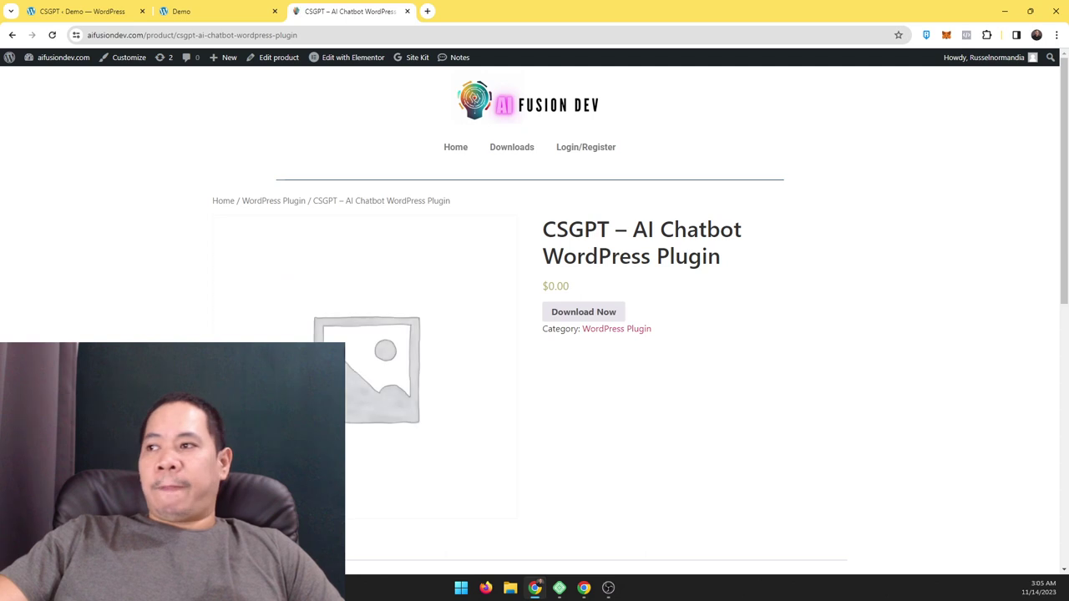
pyautogui.scroll(-5, 840, 346)
pyautogui.scroll(5, 738, 321)
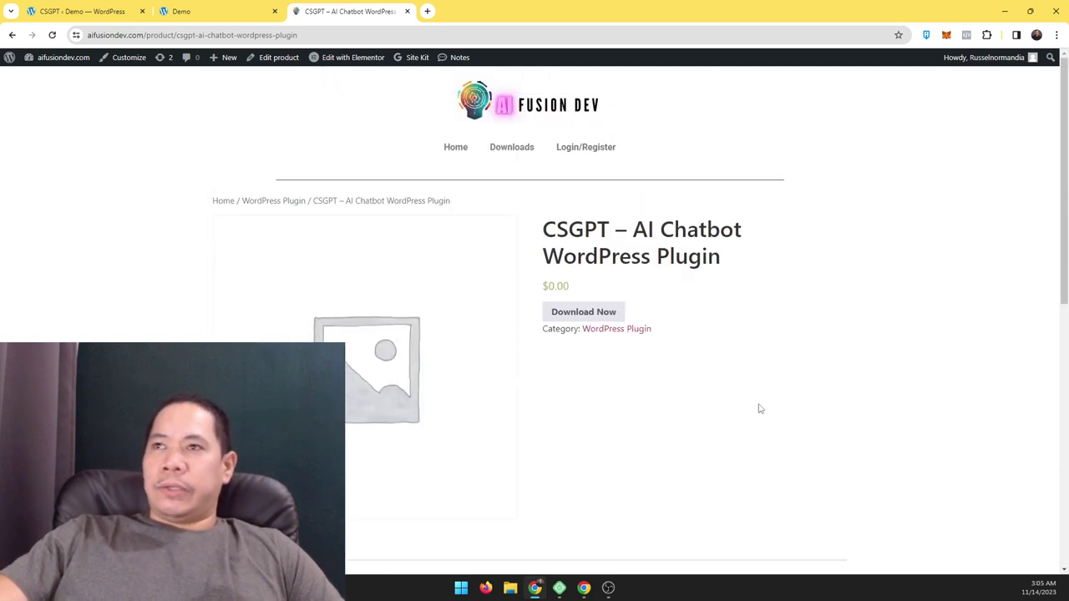
pyautogui.click(109, 11)
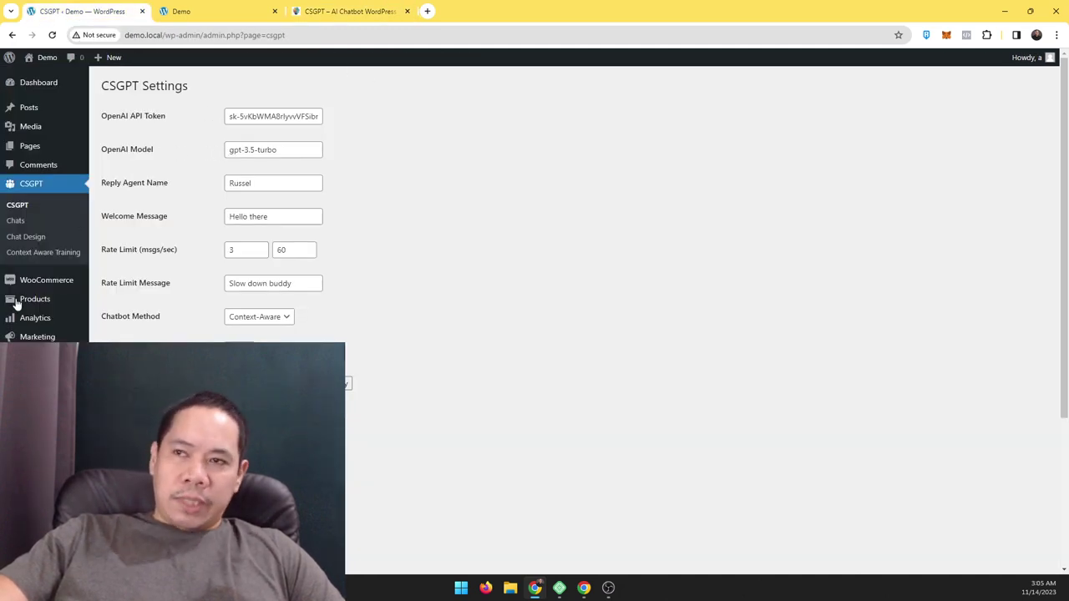
# Open Context Aware Training and select the Bright Solutions facts to review them
pyautogui.click(58, 257)
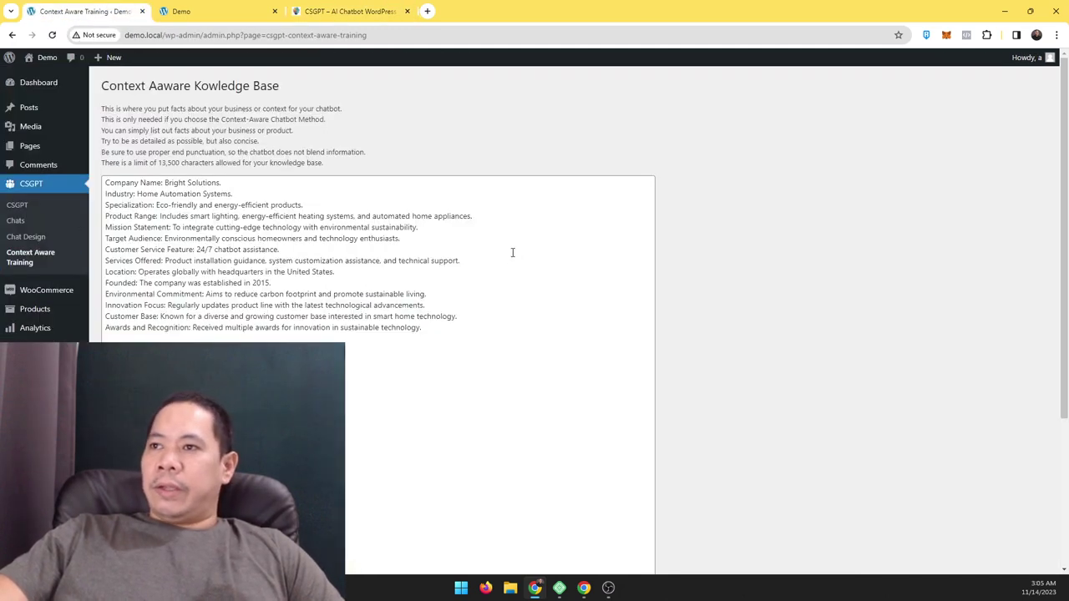
pyautogui.moveTo(554, 438)
pyautogui.mouseDown()
pyautogui.moveTo(172, 182)
pyautogui.moveTo(105, 180)
pyautogui.mouseUp()
pyautogui.click(474, 369)
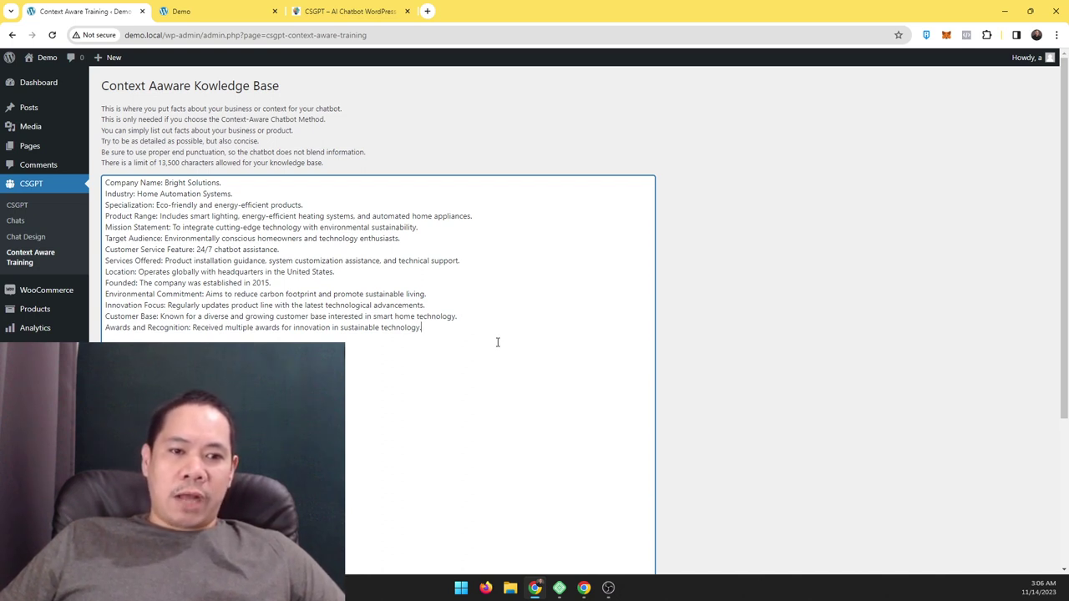
# Go from the CSGPT plugin page to AI Fusion Dev's Technologies and Let's Talk section
pyautogui.click(346, 11)
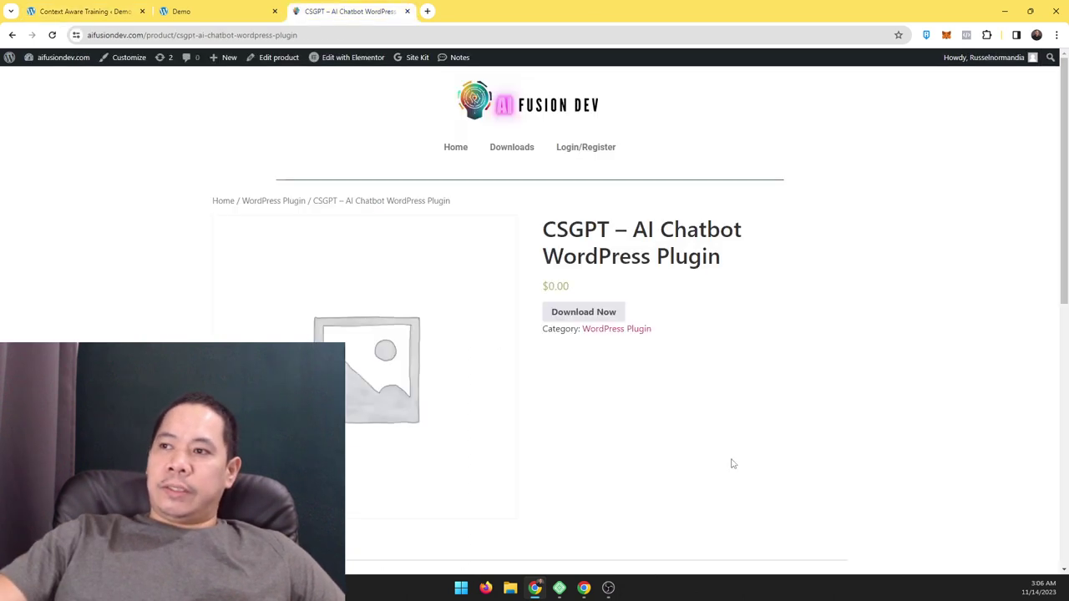
pyautogui.scroll(-10, 731, 463)
pyautogui.scroll(2, 823, 558)
pyautogui.scroll(8, 532, 396)
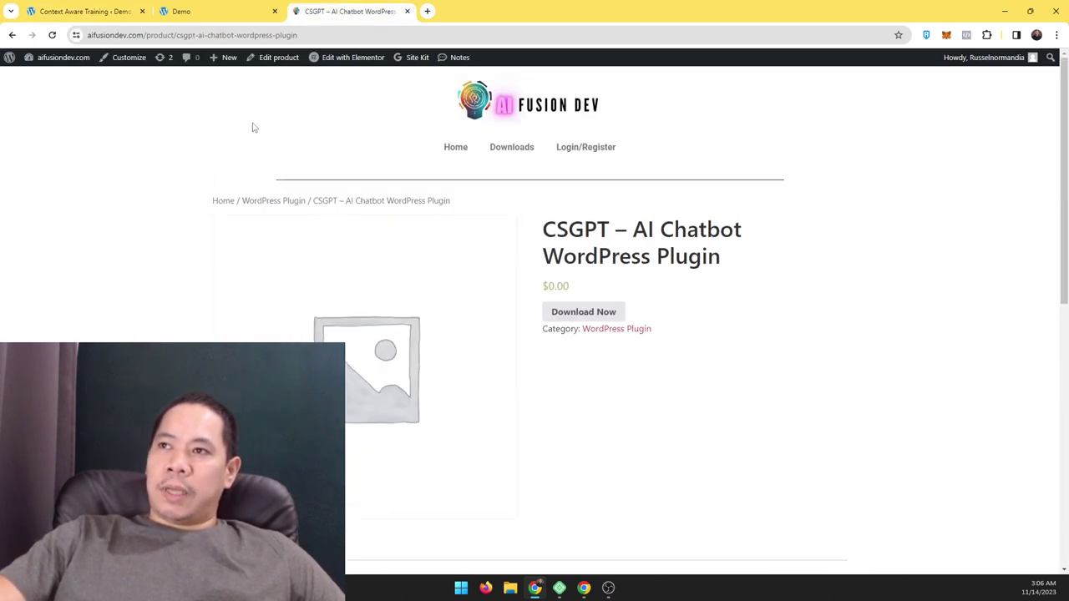
pyautogui.click(457, 146)
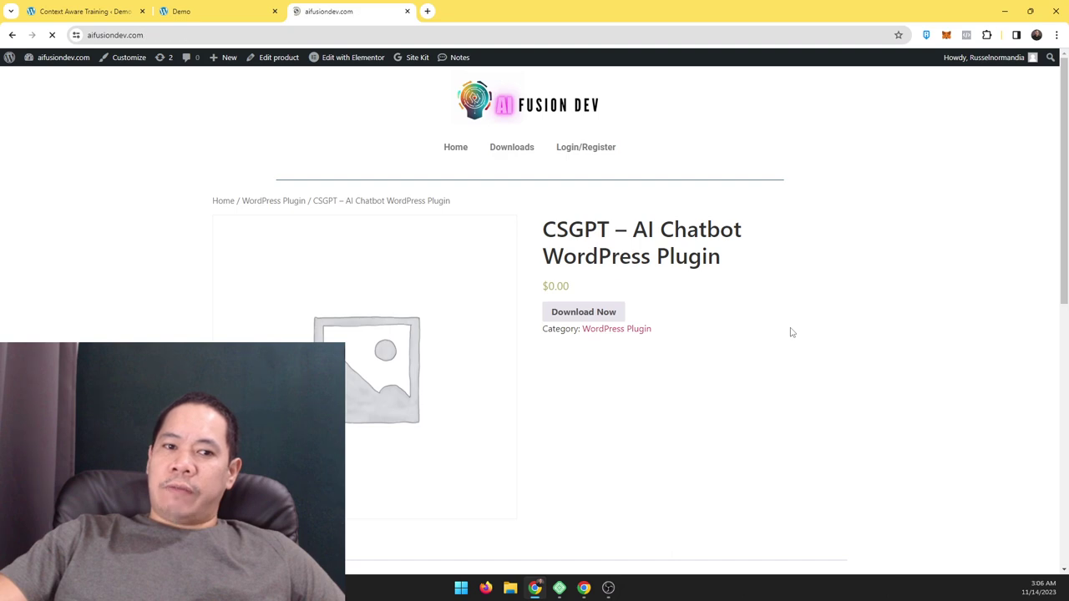
pyautogui.scroll(-5, 792, 332)
pyautogui.scroll(-10, 799, 353)
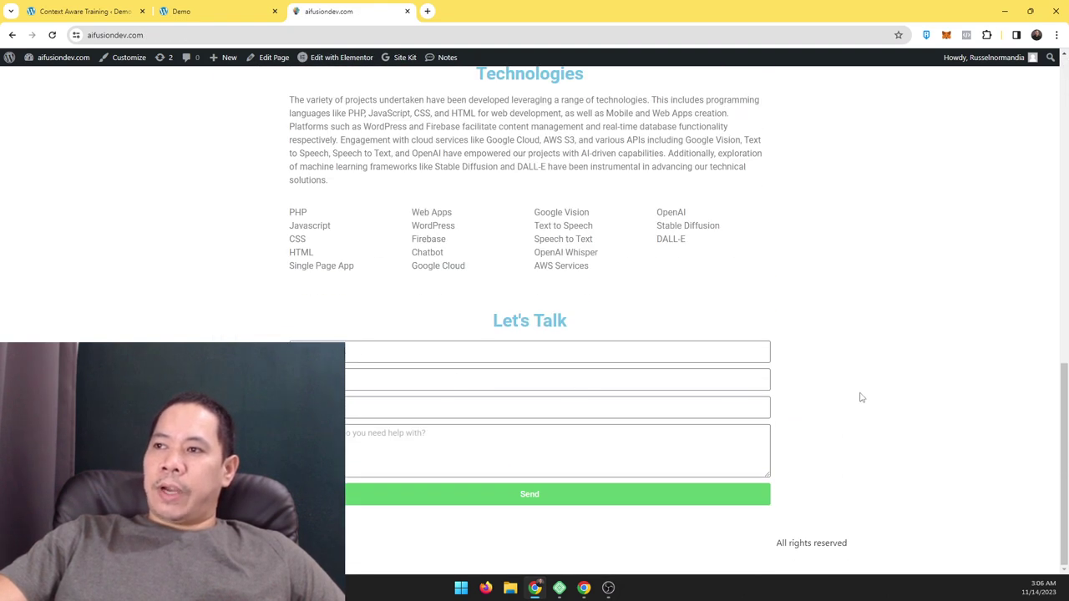